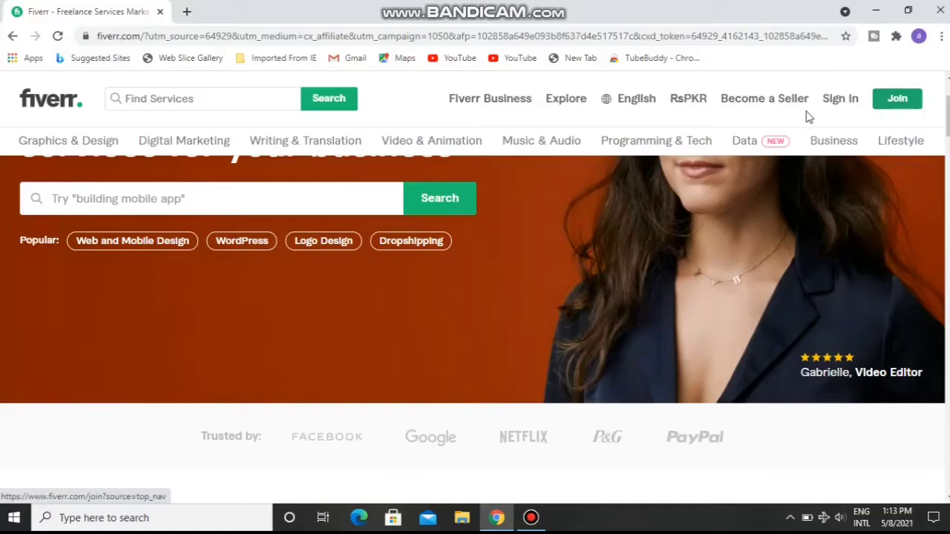
Restore the Fiverr browser window and bring up the Join Fiverr sign-up dialog
{"action": "left_click", "coordinate": [498, 518]}
{"action": "left_click", "coordinate": [497, 518]}
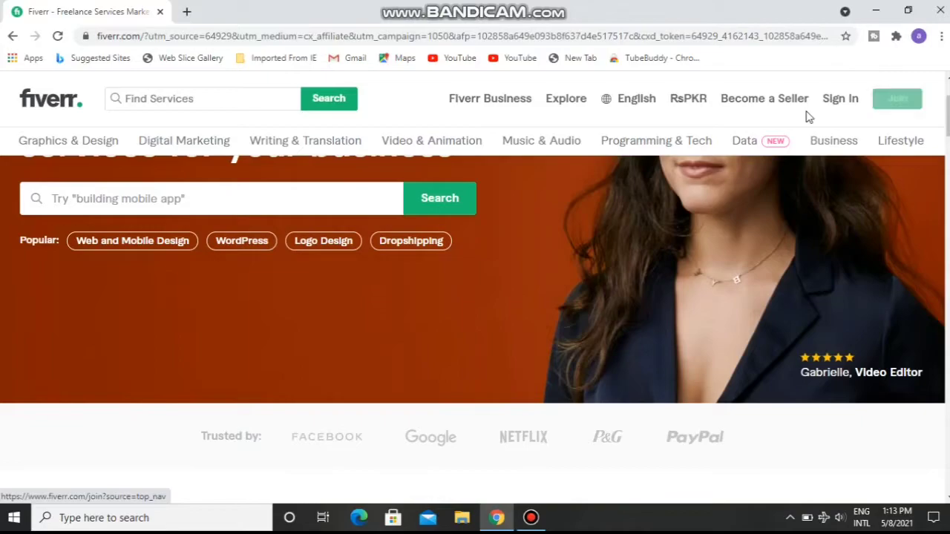
{"action": "left_click", "coordinate": [895, 100]}
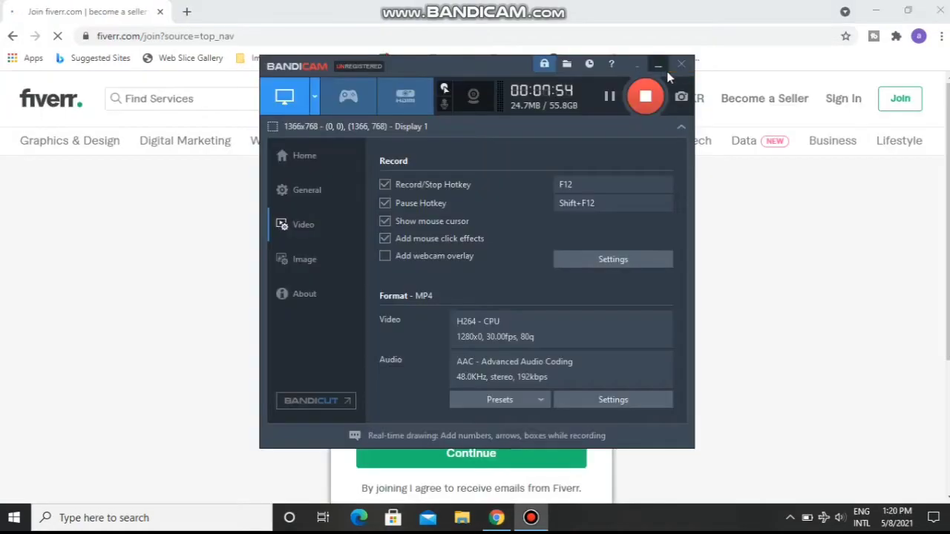
Fill the sign-up email field with the saved Gmail address and continue
{"action": "left_click", "coordinate": [657, 66]}
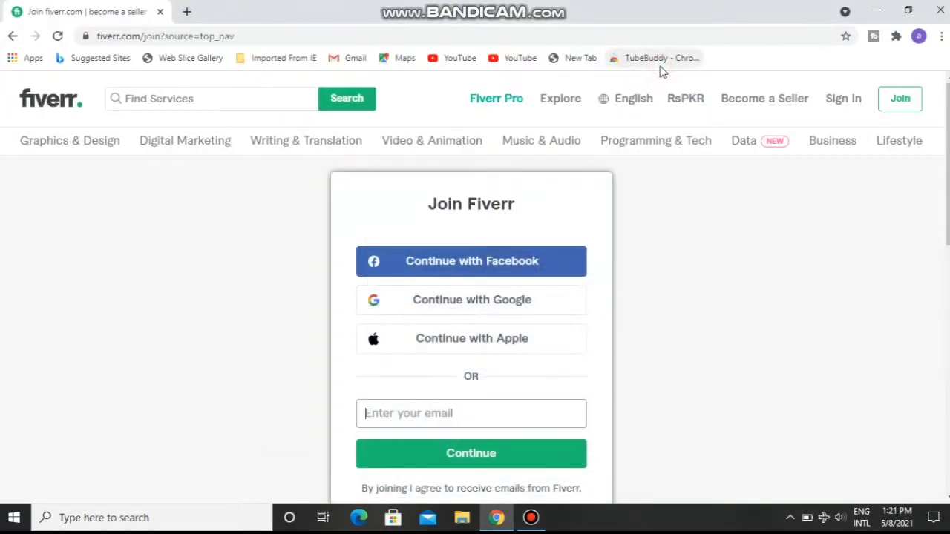
{"action": "left_click", "coordinate": [443, 413]}
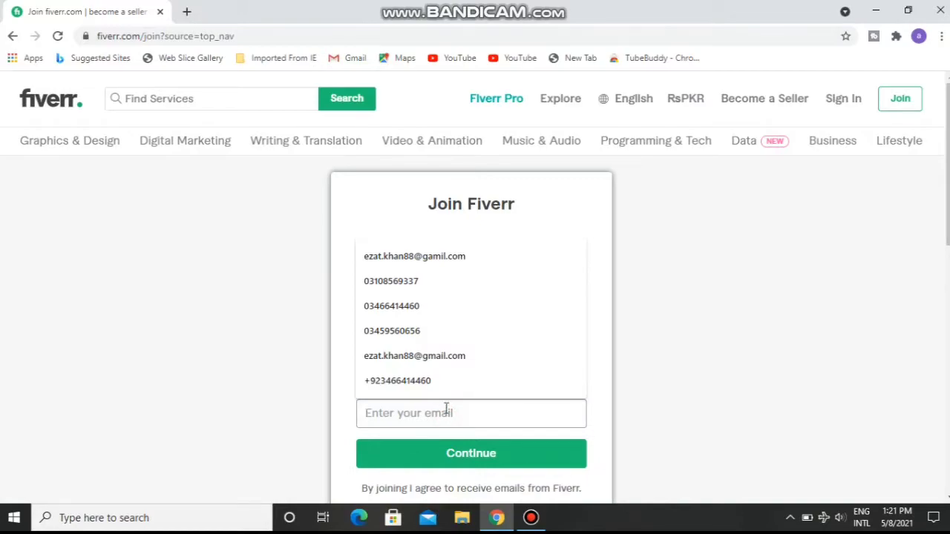
{"action": "type", "text": "kh"}
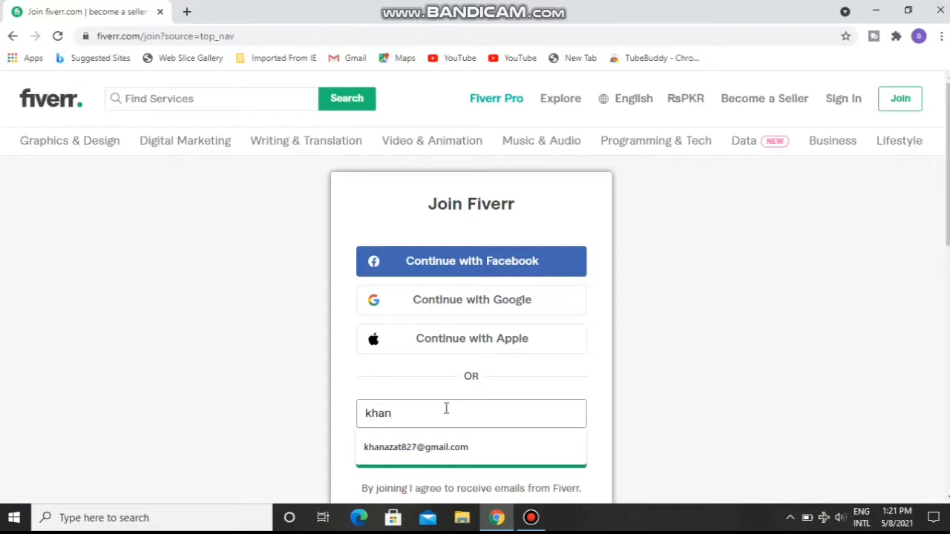
{"action": "type", "text": "an"}
{"action": "left_click", "coordinate": [440, 448]}
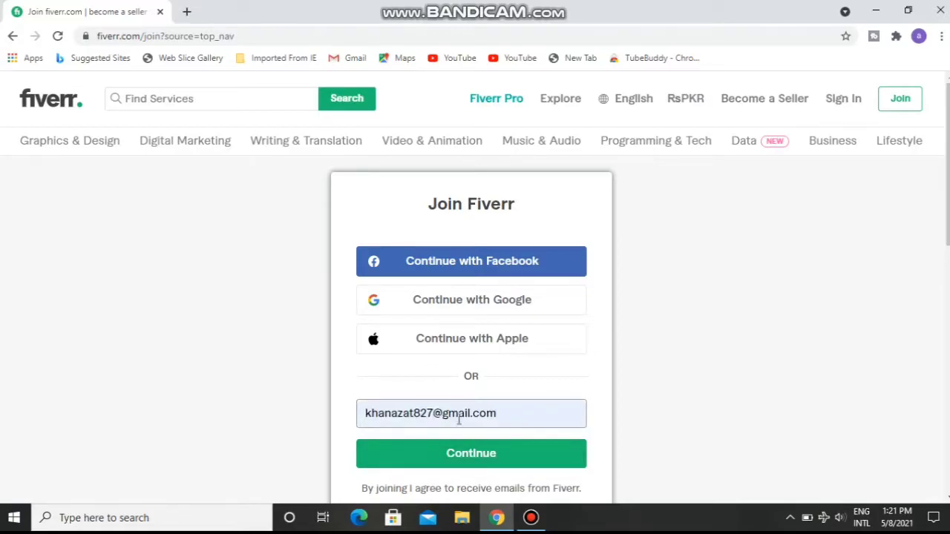
{"action": "left_click", "coordinate": [468, 453]}
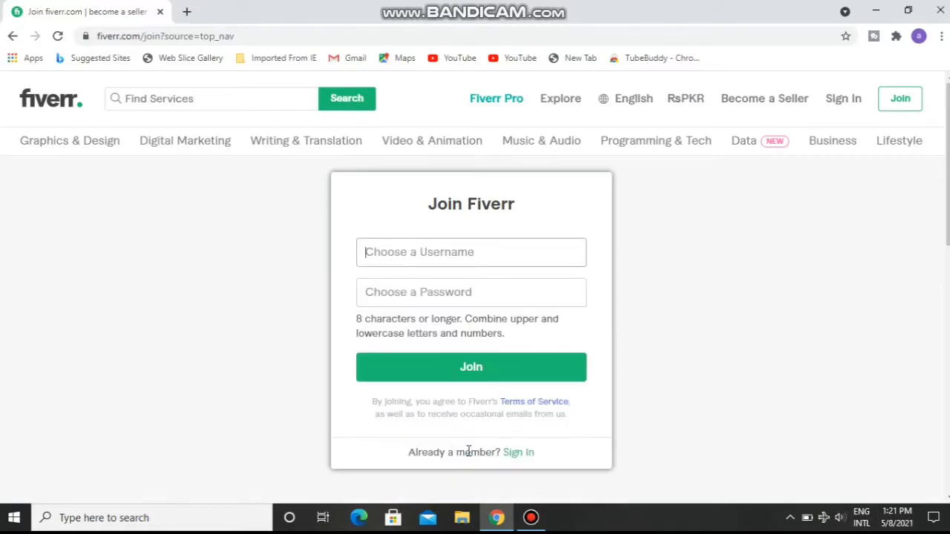
Fill in a saved username and a password, then Join to create the account
{"action": "left_click", "coordinate": [458, 258]}
{"action": "left_click", "coordinate": [460, 254]}
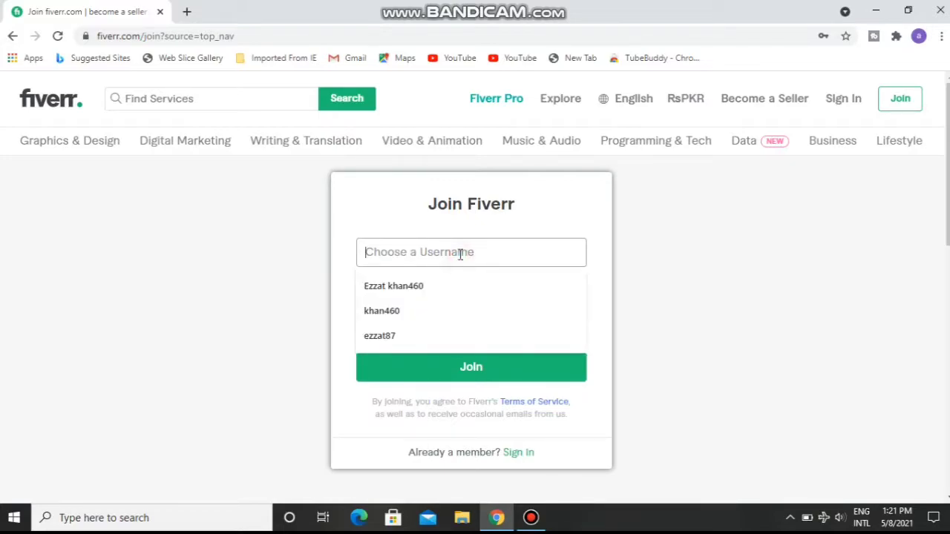
{"action": "left_click", "coordinate": [407, 338]}
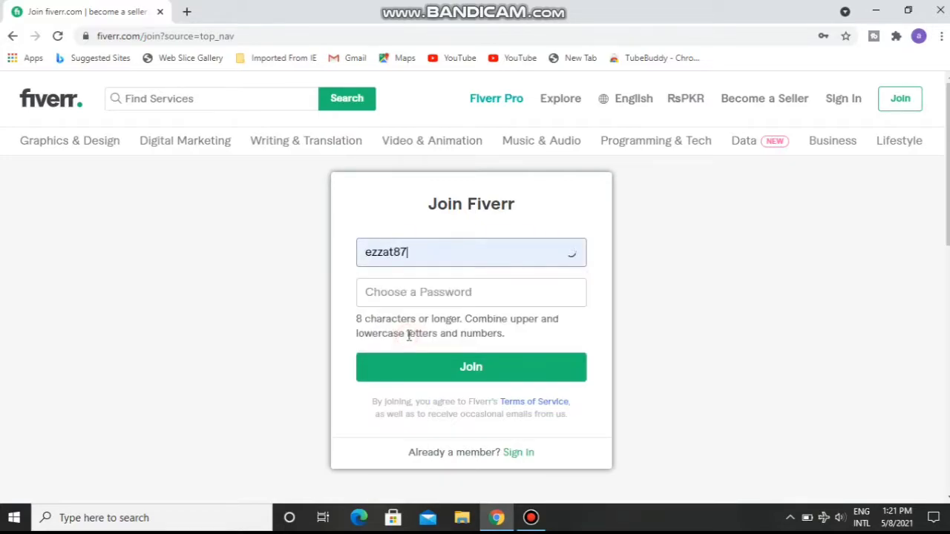
{"action": "left_click", "coordinate": [440, 290]}
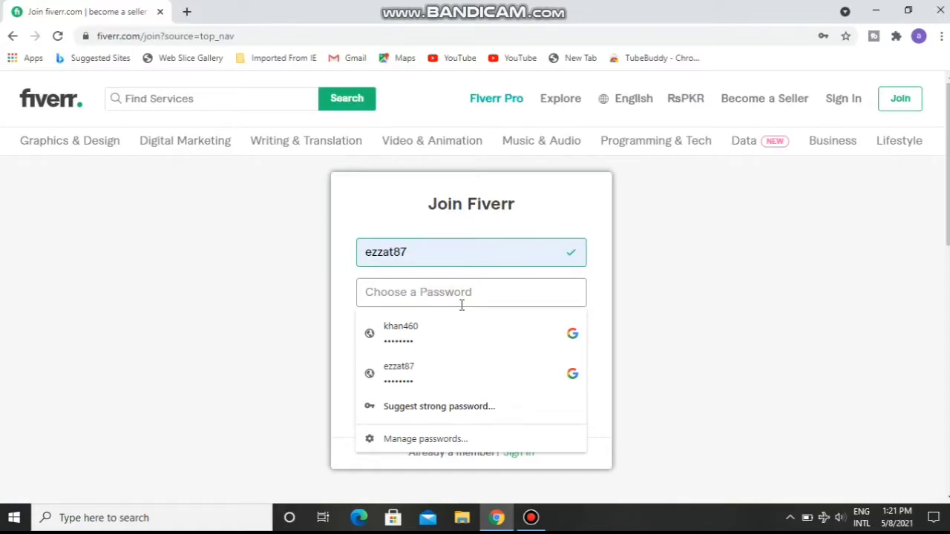
{"action": "type", "text": "e"}
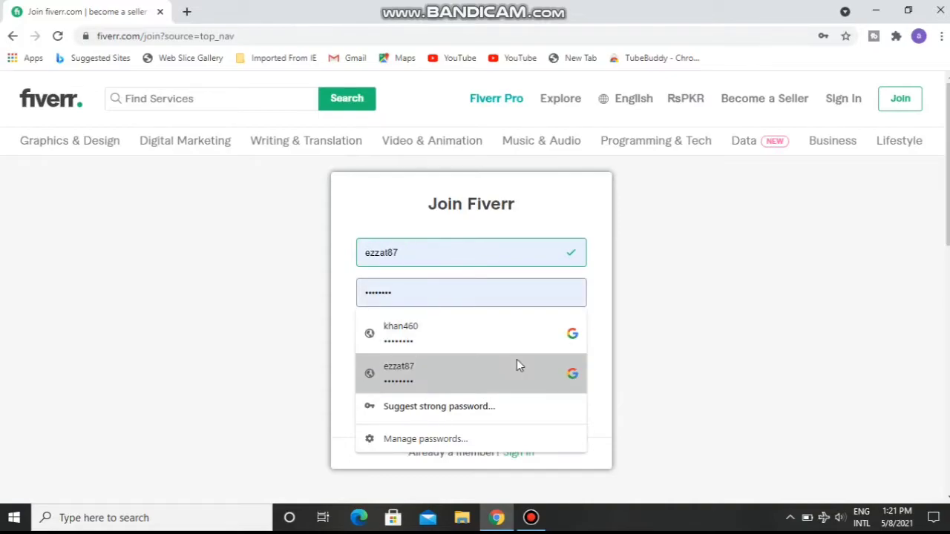
{"action": "key", "text": "BackSpace"}
{"action": "key", "text": "BackSpace"}
{"action": "key", "text": "BackSpace"}
{"action": "key", "text": "BackSpace"}
{"action": "key", "text": "BackSpace"}
{"action": "key", "text": "BackSpace"}
{"action": "key", "text": "BackSpace"}
{"action": "key", "text": "BackSpace"}
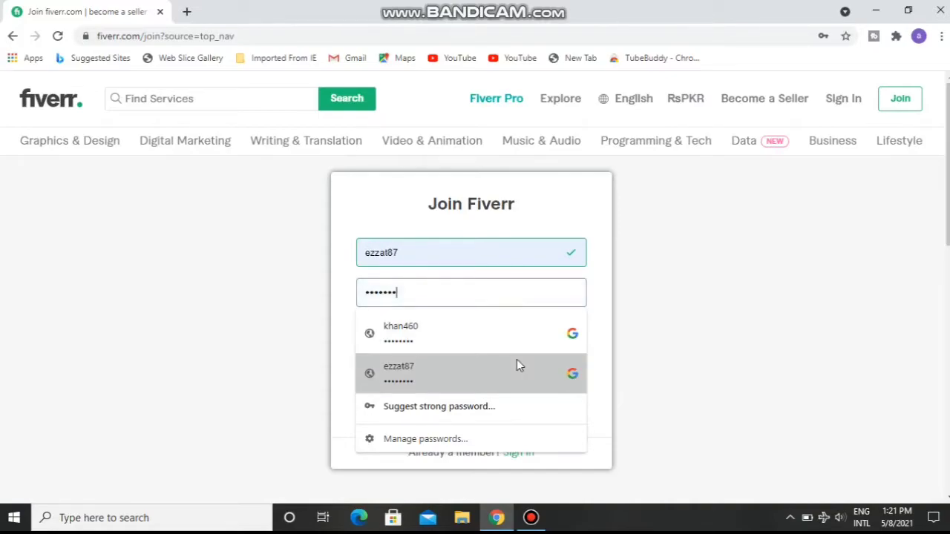
{"action": "type", "text": "a"}
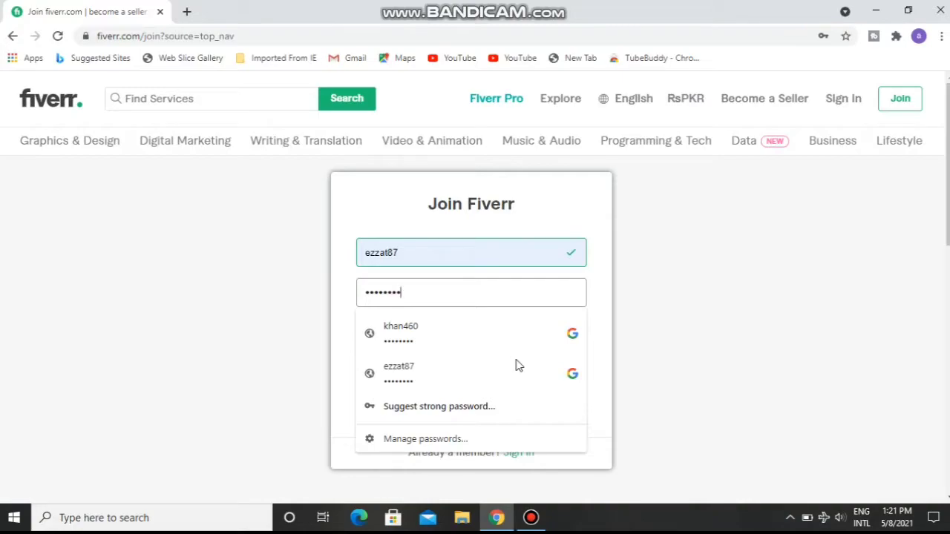
{"action": "left_click", "coordinate": [691, 338]}
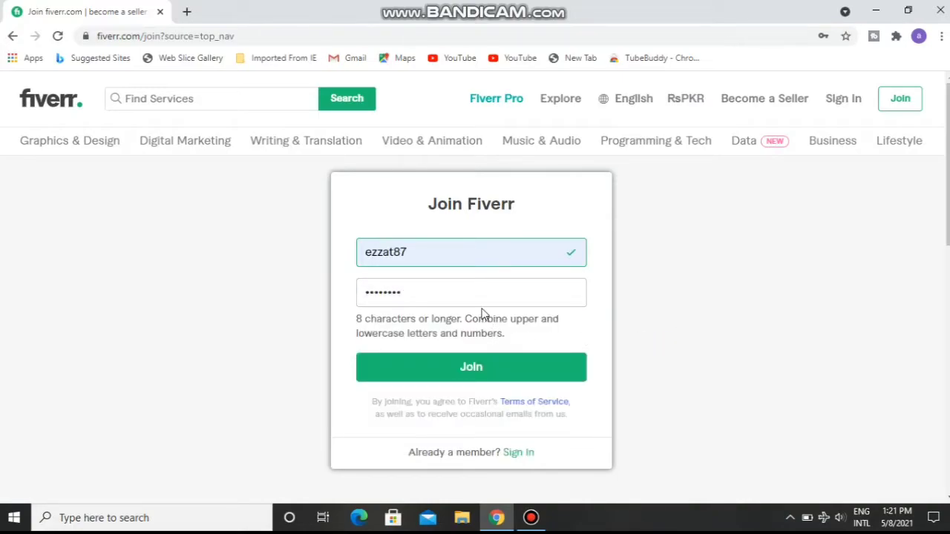
{"action": "left_click", "coordinate": [494, 375]}
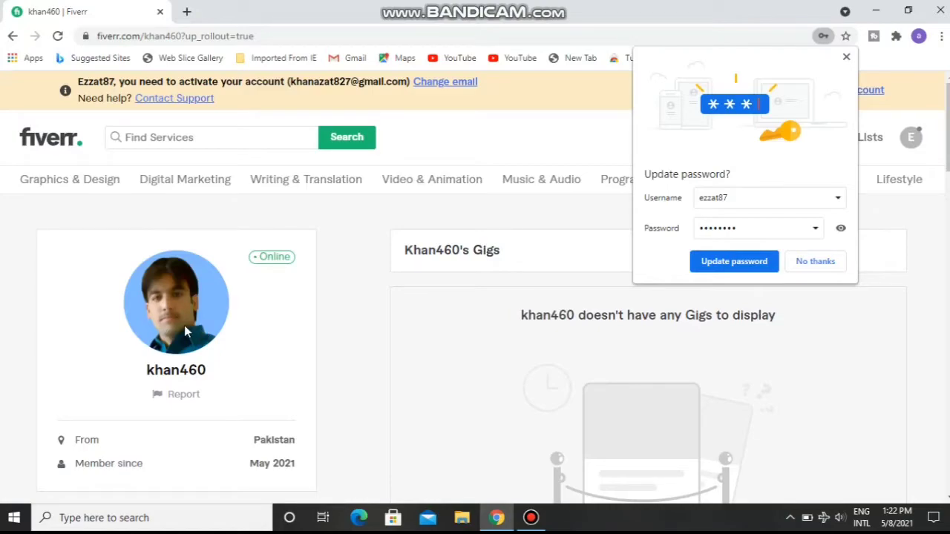
Decline Chrome's Update password prompt and use Go to Gmail Account from the activation banner
{"action": "left_click", "coordinate": [803, 264]}
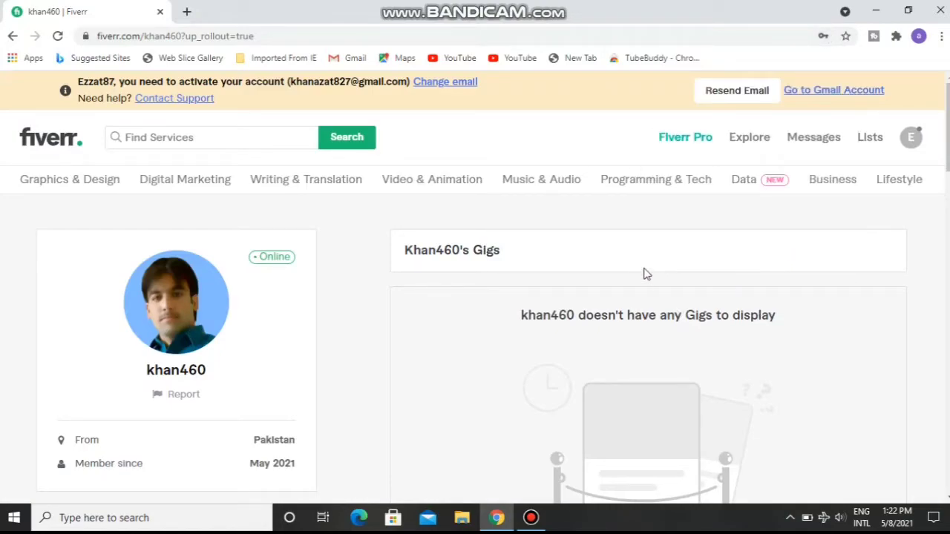
{"action": "scroll", "coordinate": [644, 274], "scroll_direction": "down", "scroll_amount": 2}
{"action": "scroll", "coordinate": [644, 274], "scroll_direction": "down", "scroll_amount": 1}
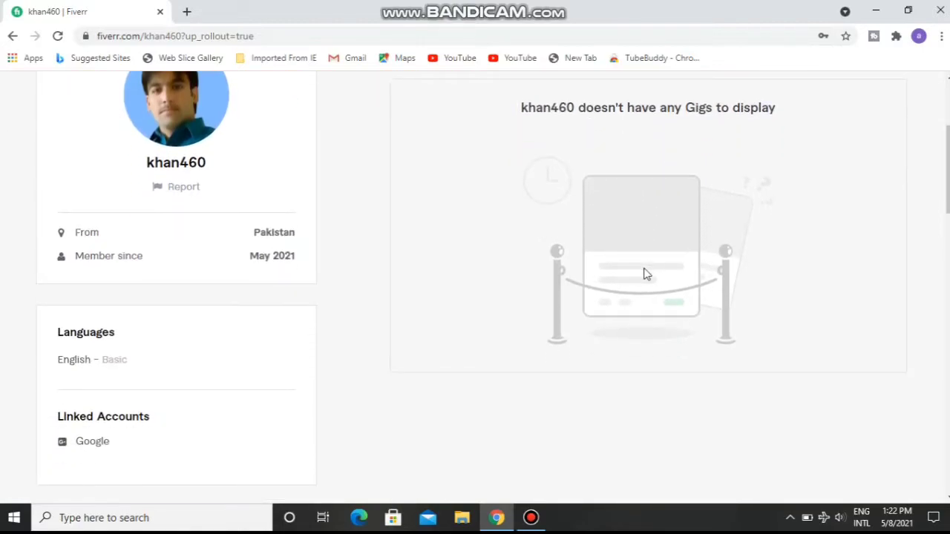
{"action": "scroll", "coordinate": [644, 274], "scroll_direction": "up", "scroll_amount": 3}
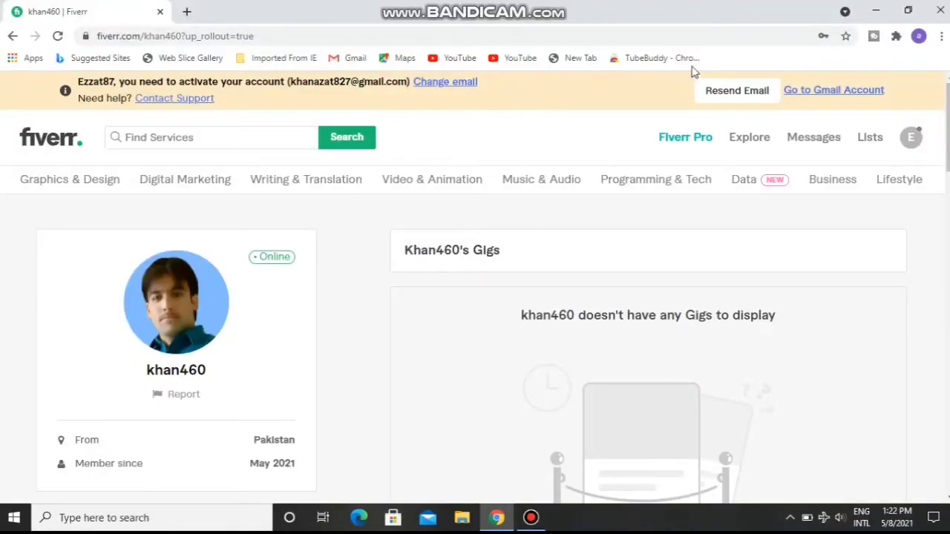
{"action": "left_click", "coordinate": [818, 92]}
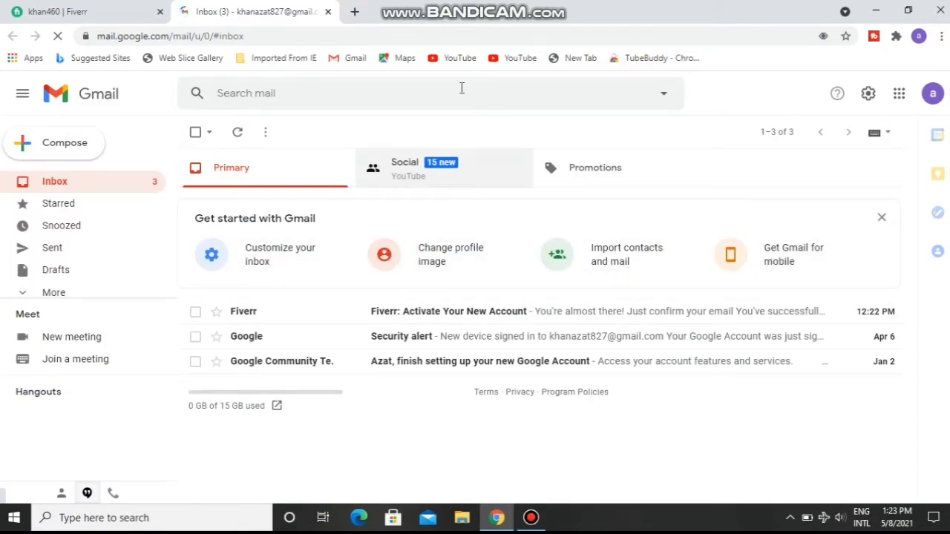
Check Promotions, return to the Inbox, and open Fiverr's 'Activate Your New Account' email
{"action": "left_click", "coordinate": [587, 169]}
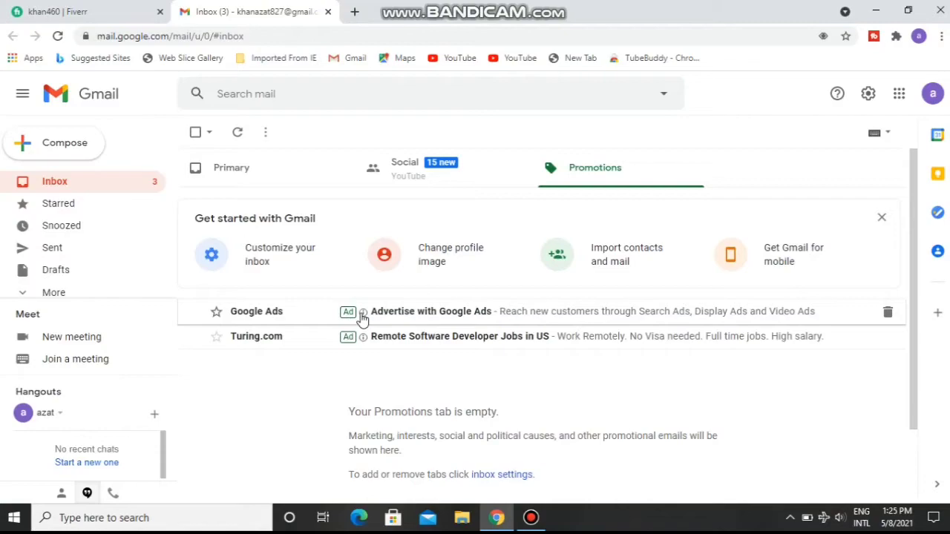
{"action": "left_click", "coordinate": [253, 318]}
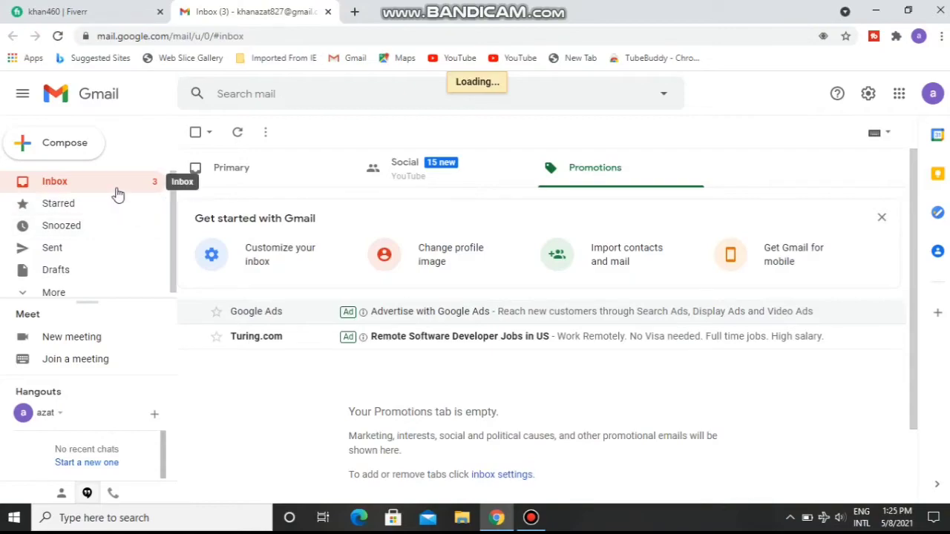
{"action": "left_click", "coordinate": [65, 185]}
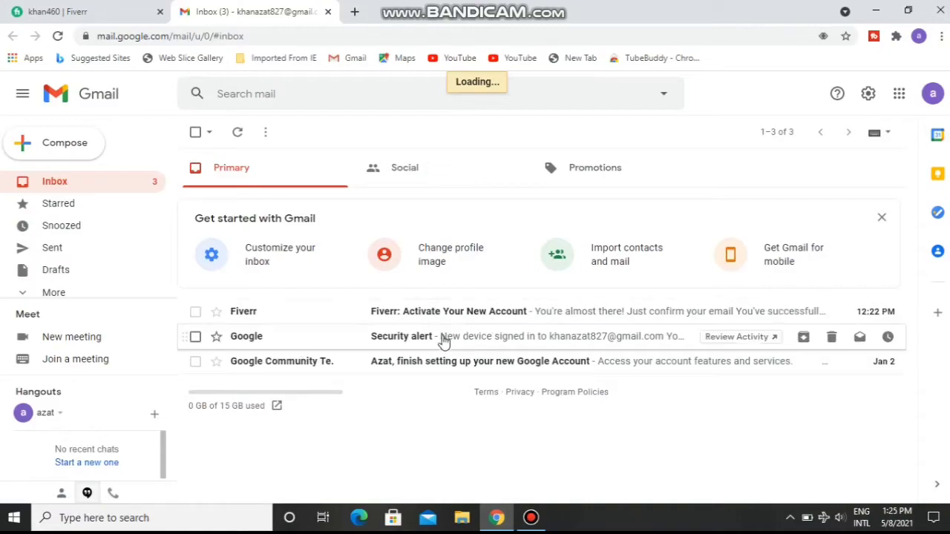
{"action": "left_click", "coordinate": [425, 313]}
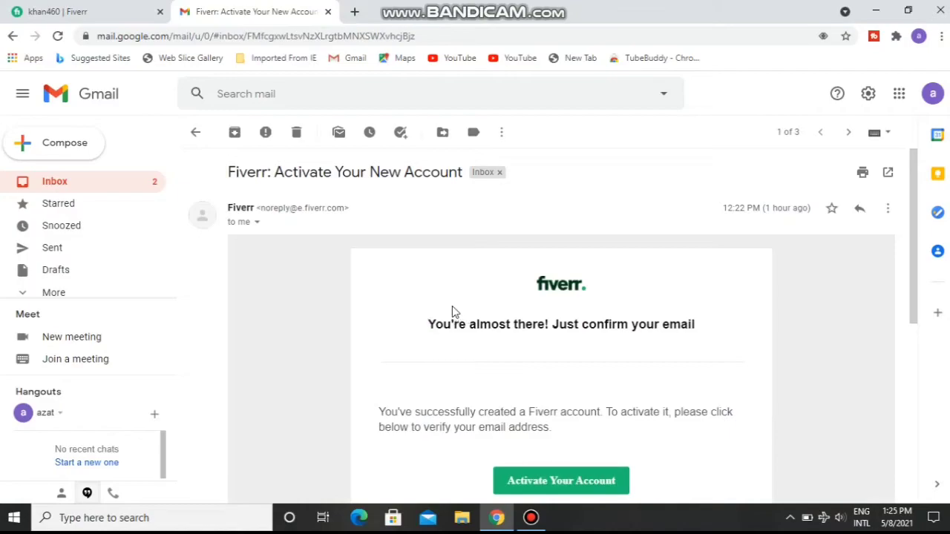
Scroll the email and use its Activate Your Account button
{"action": "scroll", "coordinate": [520, 334], "scroll_direction": "down", "scroll_amount": 3}
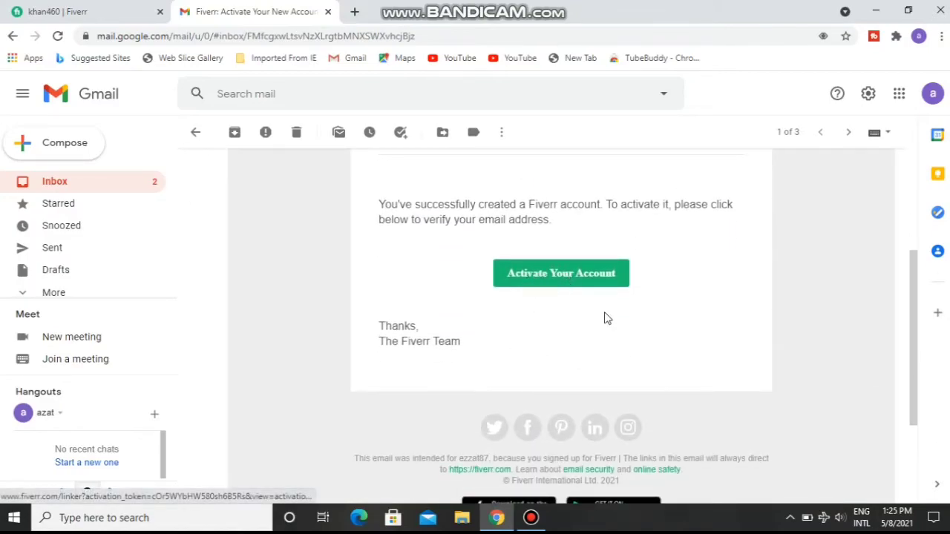
{"action": "left_click", "coordinate": [550, 280]}
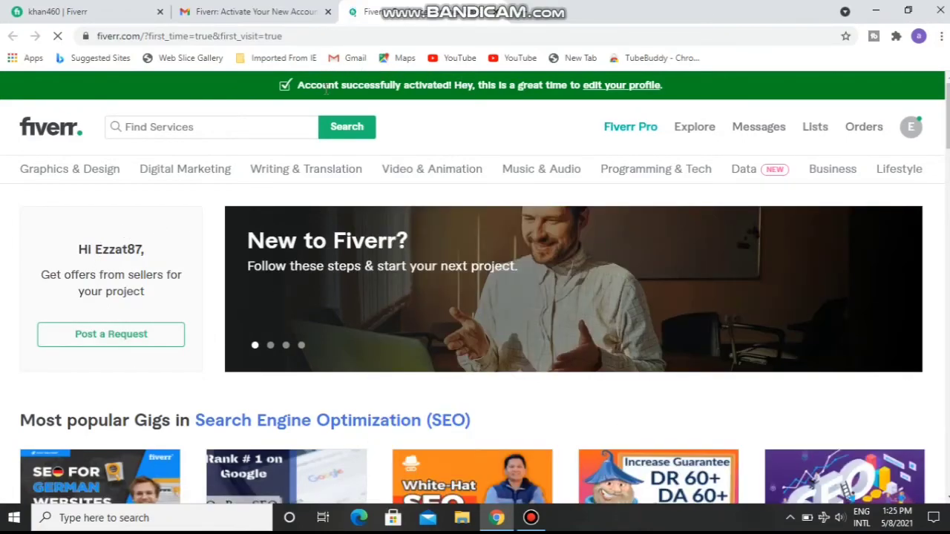
Follow the edit your profile link in the Account successfully activated banner
{"action": "left_click_drag", "start_coordinate": [291, 88], "coordinate": [266, 85]}
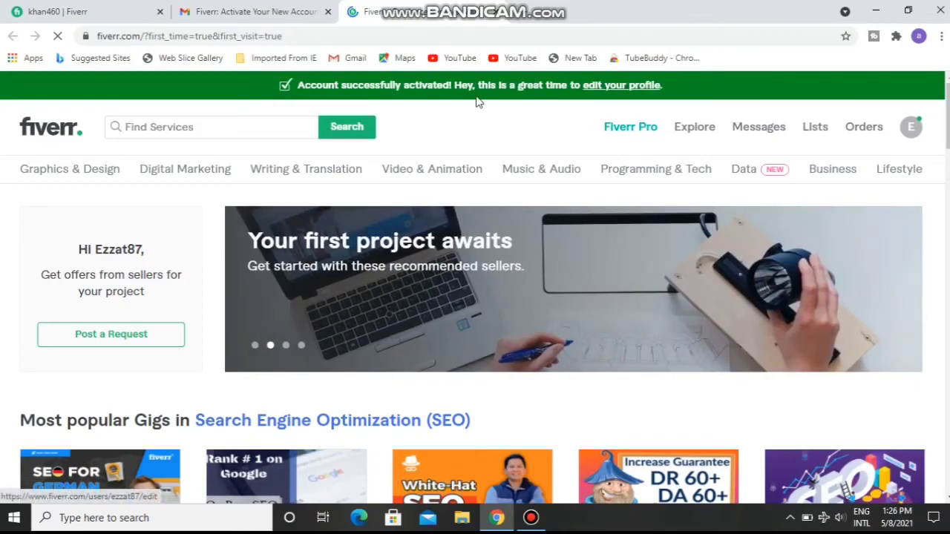
{"action": "left_click", "coordinate": [616, 85]}
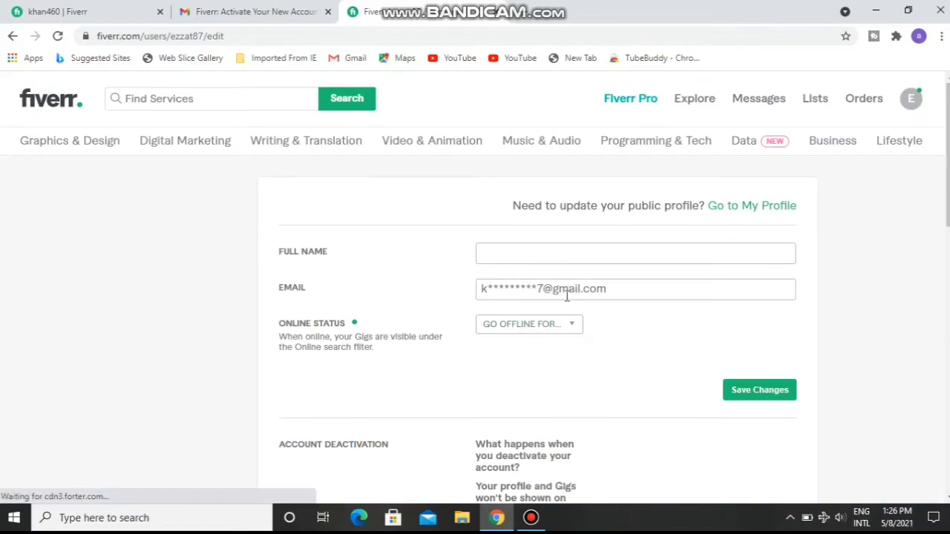
{"action": "scroll", "coordinate": [515, 334], "scroll_direction": "down", "scroll_amount": 2}
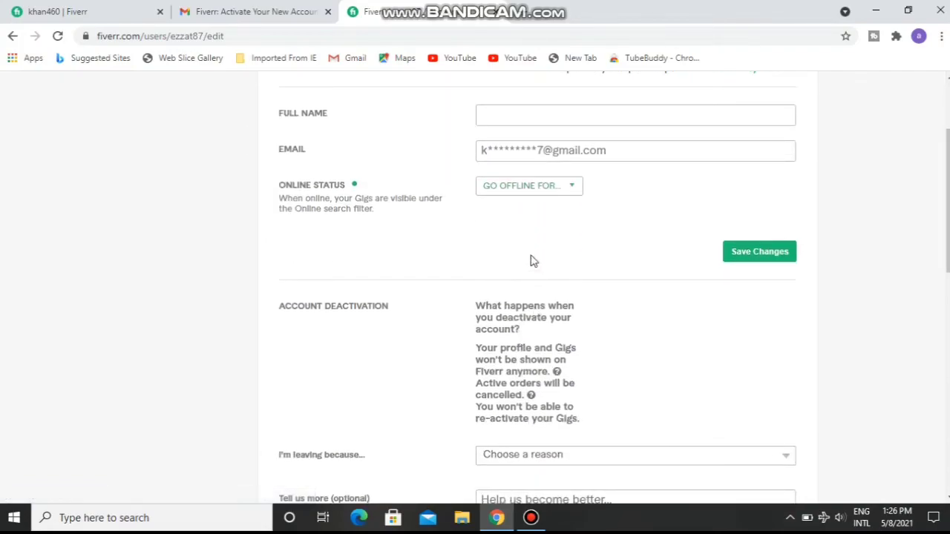
{"action": "scroll", "coordinate": [538, 264], "scroll_direction": "down", "scroll_amount": 3}
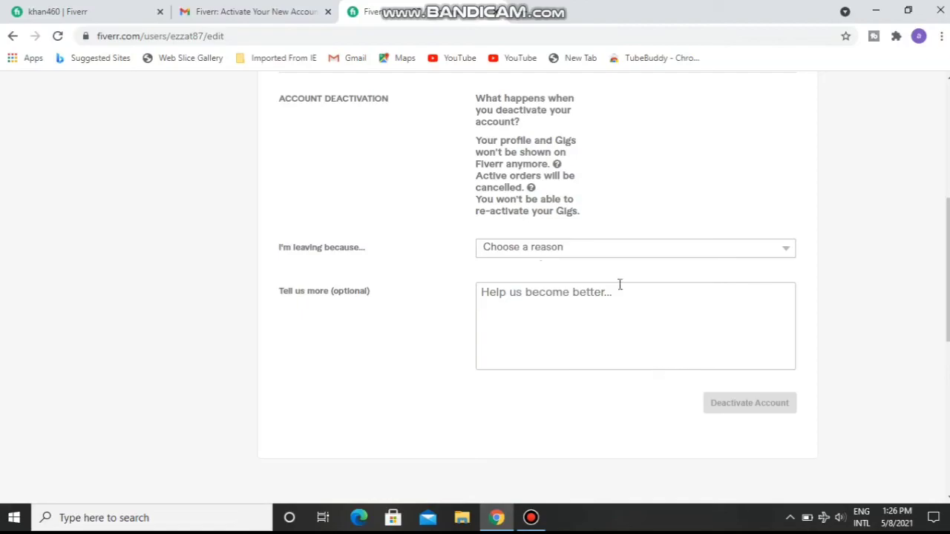
{"action": "scroll", "coordinate": [620, 285], "scroll_direction": "down", "scroll_amount": 4}
{"action": "scroll", "coordinate": [621, 267], "scroll_direction": "up", "scroll_amount": 5}
{"action": "scroll", "coordinate": [633, 224], "scroll_direction": "up", "scroll_amount": 4}
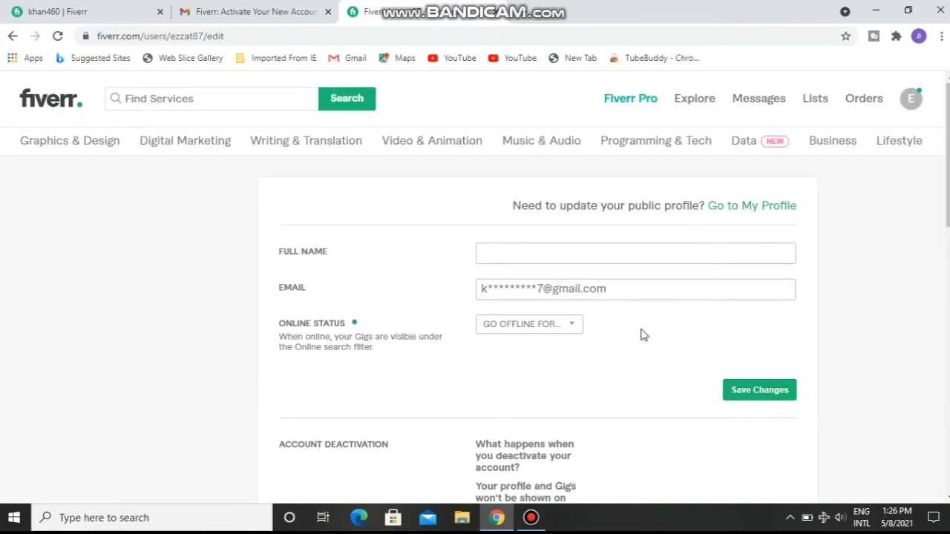
{"action": "scroll", "coordinate": [403, 82], "scroll_direction": "down", "scroll_amount": 1}
{"action": "scroll", "coordinate": [403, 86], "scroll_direction": "up", "scroll_amount": 1}
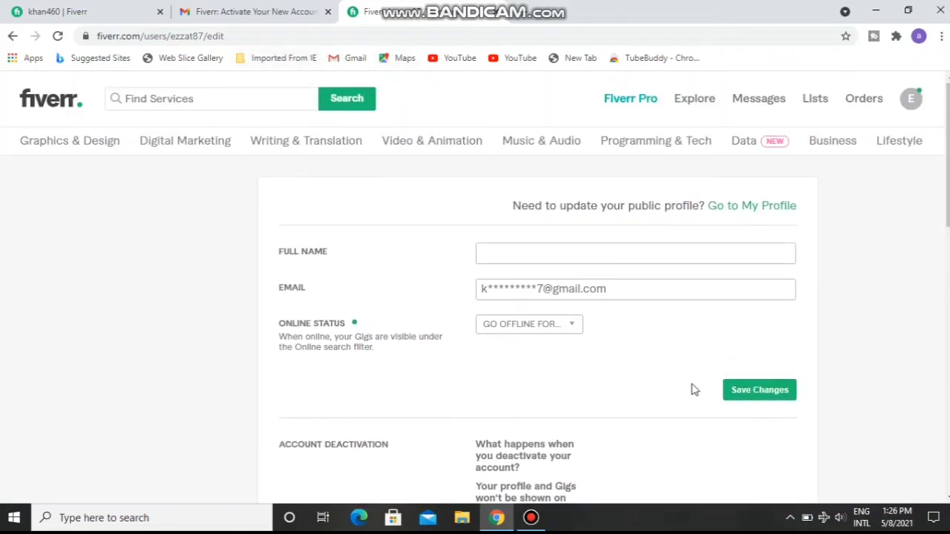